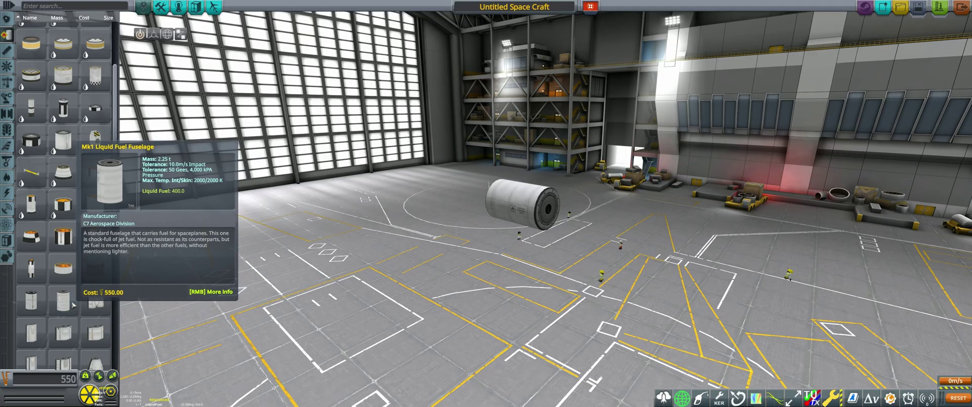
Step: Attach Mk1 fuselages radially around the core tank and remove one from its symmetry group
left_click(63, 301)
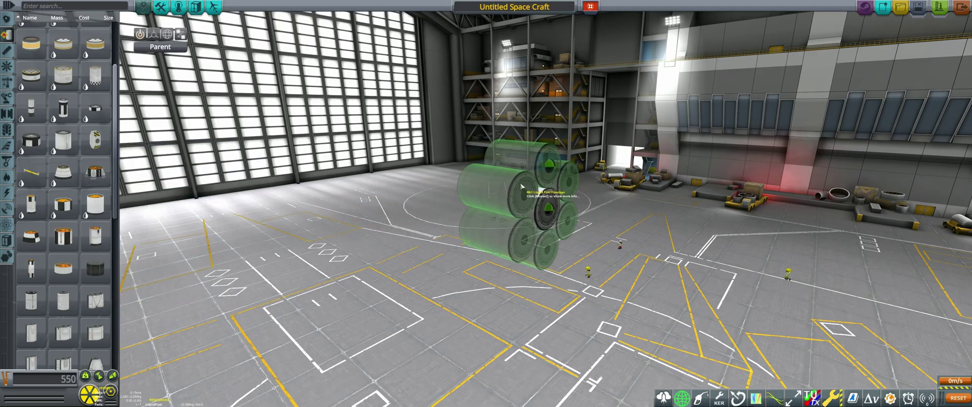
left_click(521, 186)
right_click(501, 157)
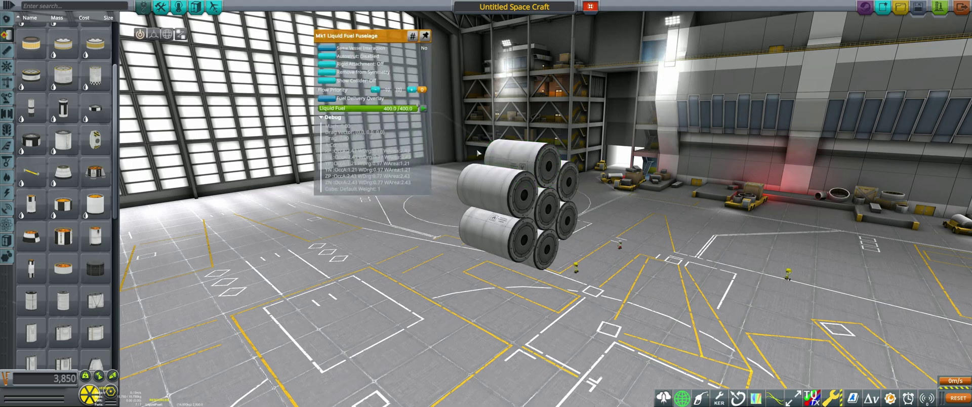
left_click(330, 73)
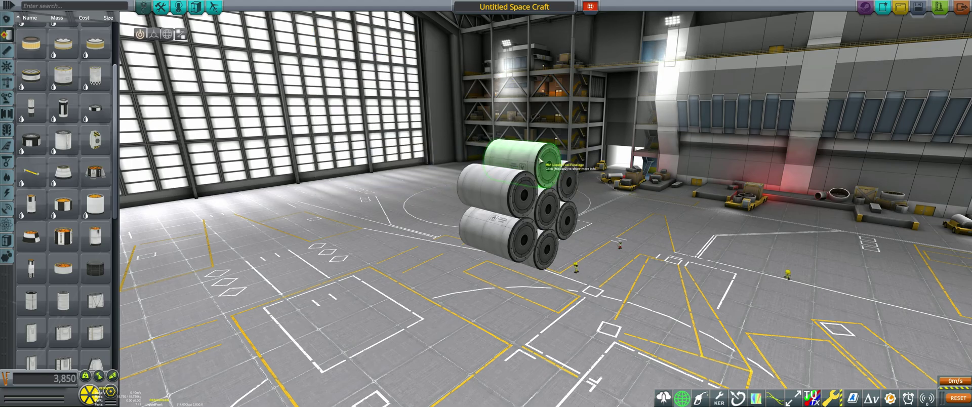
Step: Delete the top fuel tank and offset the lower front tank into the inline stack
left_click(540, 161)
left_click(81, 237)
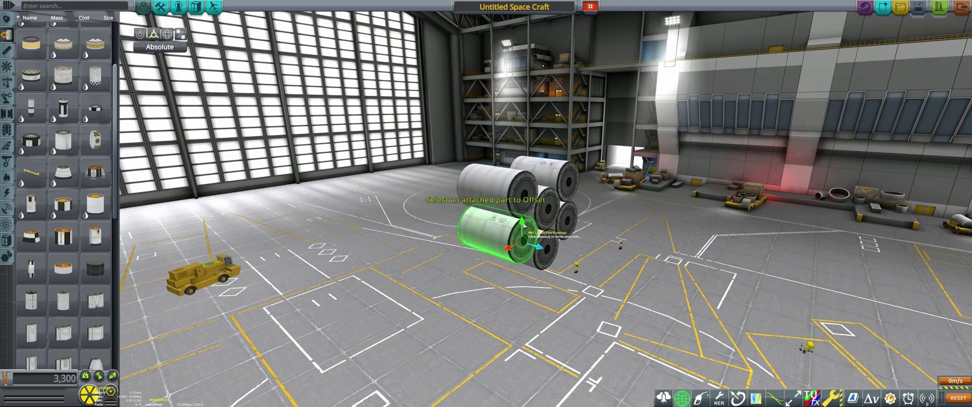
left_click(527, 229)
key("1")
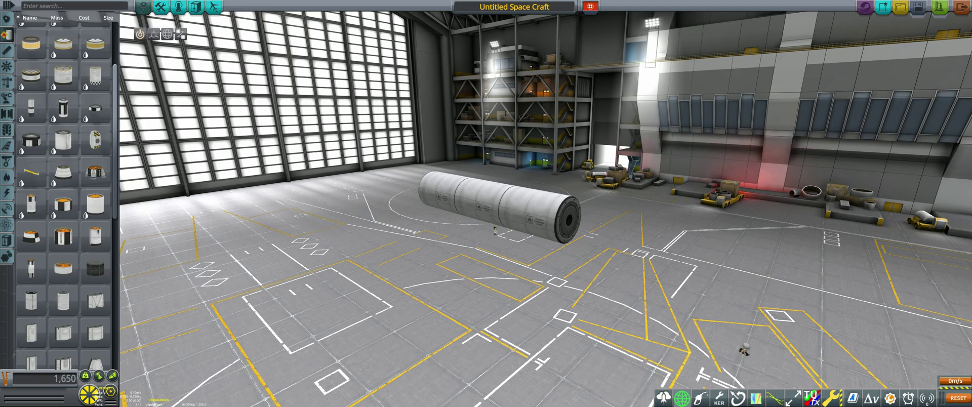
Step: Add a fourth Mk1 fuselage to the stack end and ring it with eight radial fuselages
left_click(60, 306)
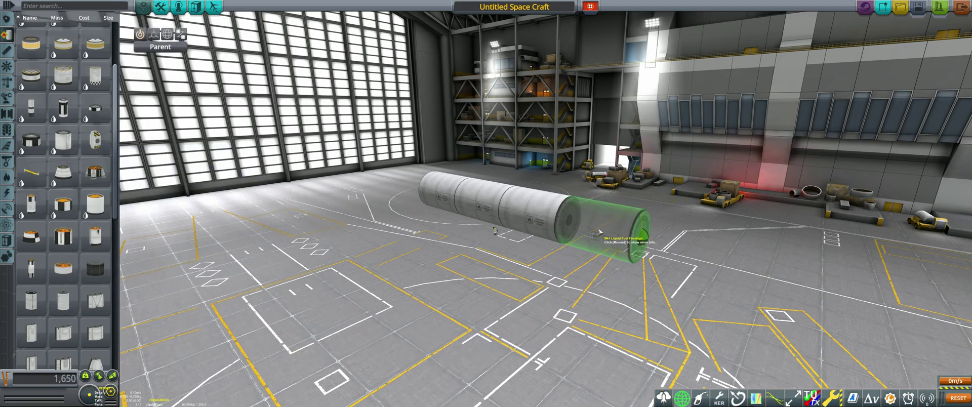
left_click(599, 231)
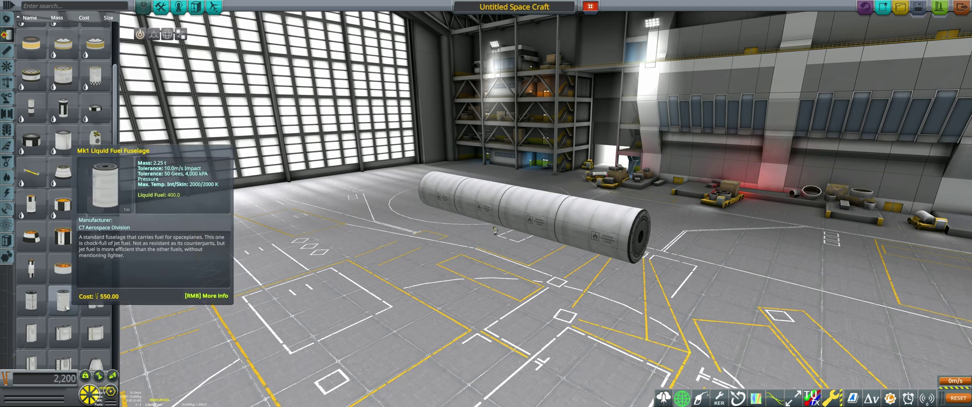
left_click(62, 307)
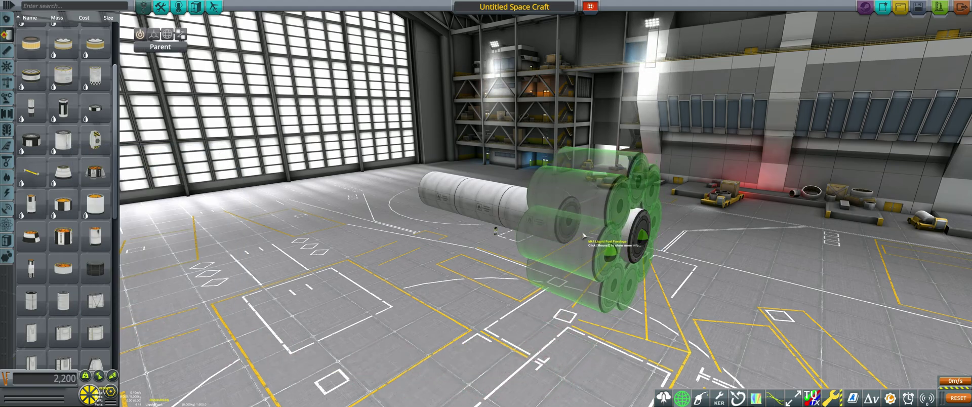
left_click(581, 233)
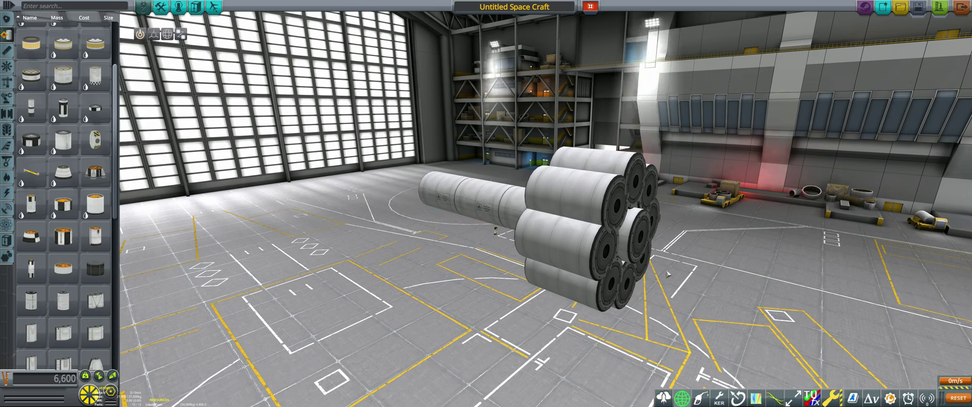
Step: Reattach the fuselage ring in symmetry twice, nesting it into a larger multi-layer tank cluster
left_click(640, 248)
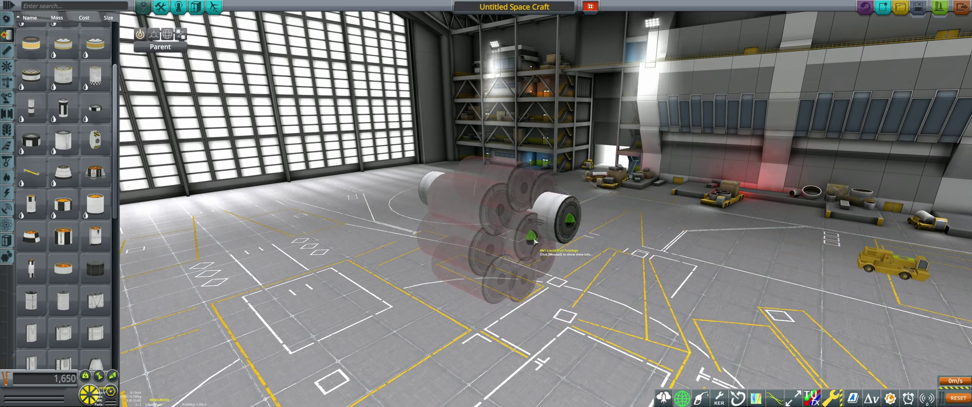
left_click(516, 219)
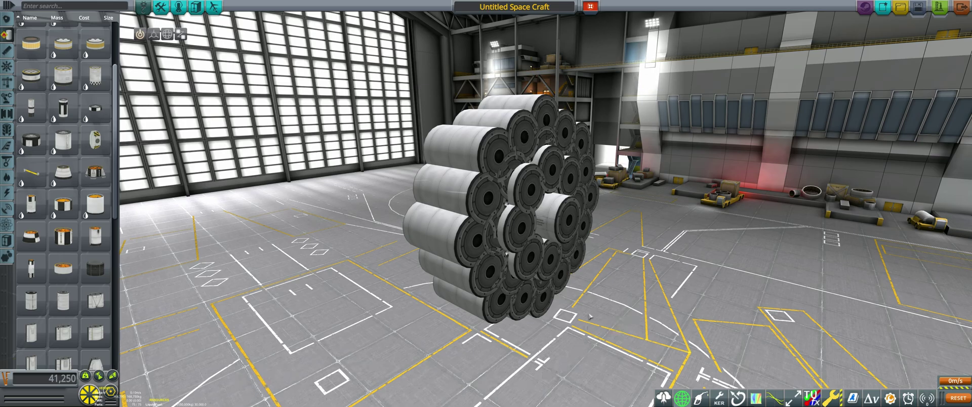
left_click(555, 225)
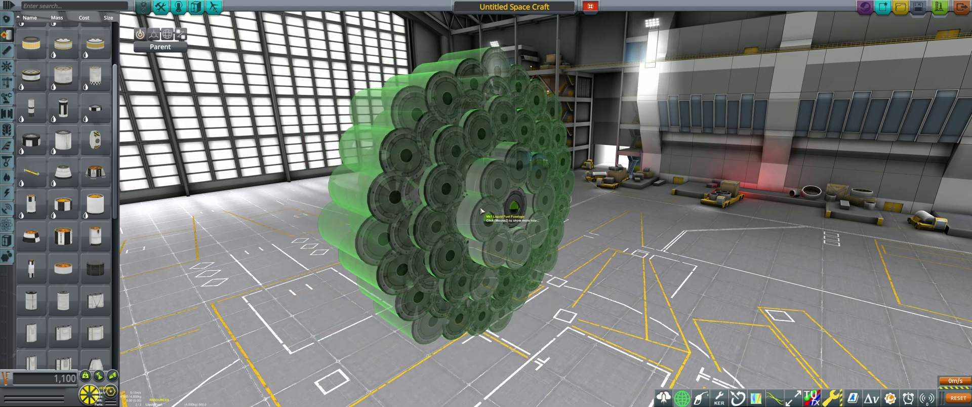
left_click(469, 208)
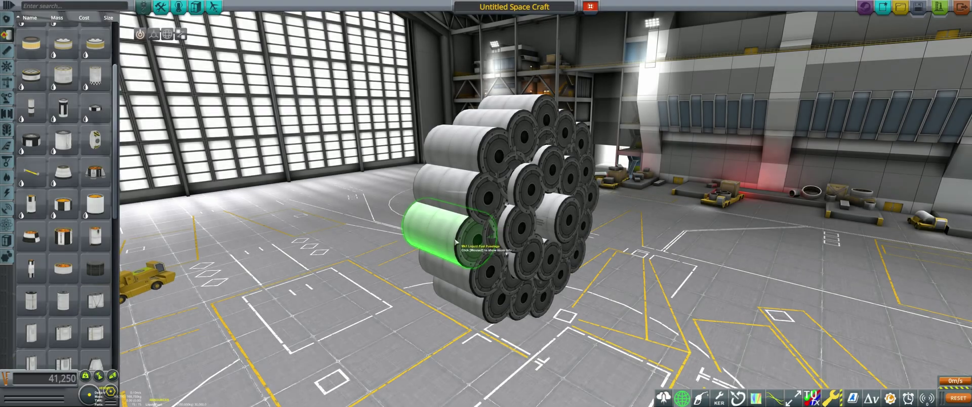
Step: Break one fuselage out of symmetry and delete it
right_click(239, 260)
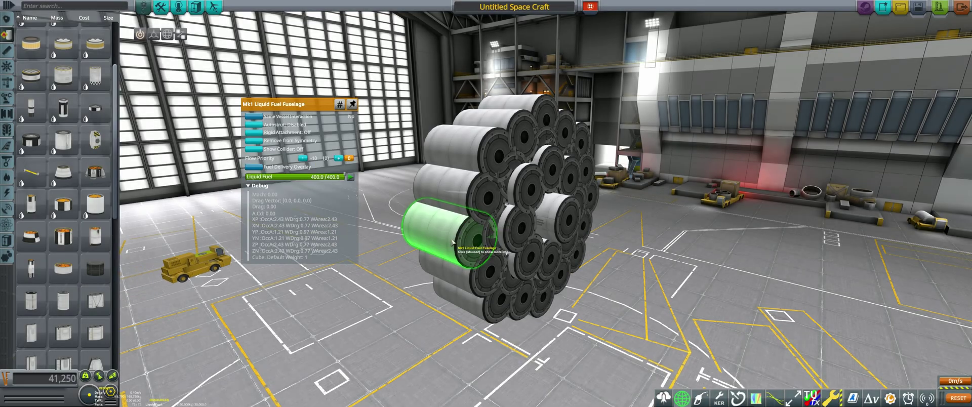
left_click(536, 238)
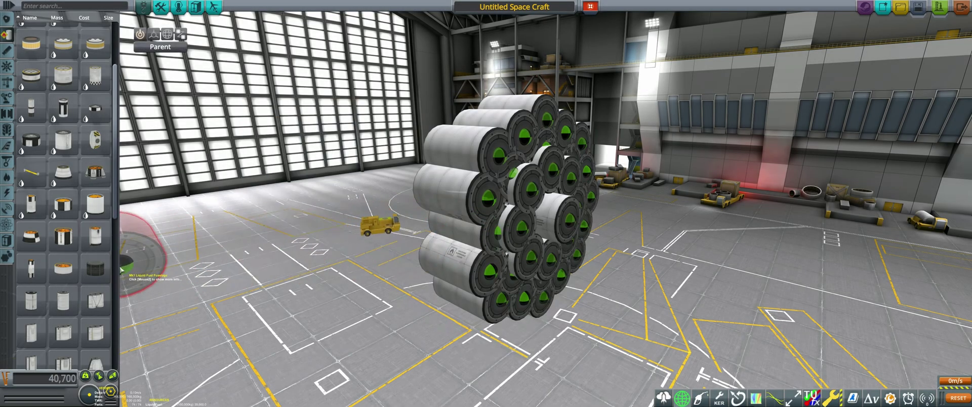
left_click(76, 284)
Step: Separate another fuselage from its group and delete the leftover symmetry copies
right_click(542, 176)
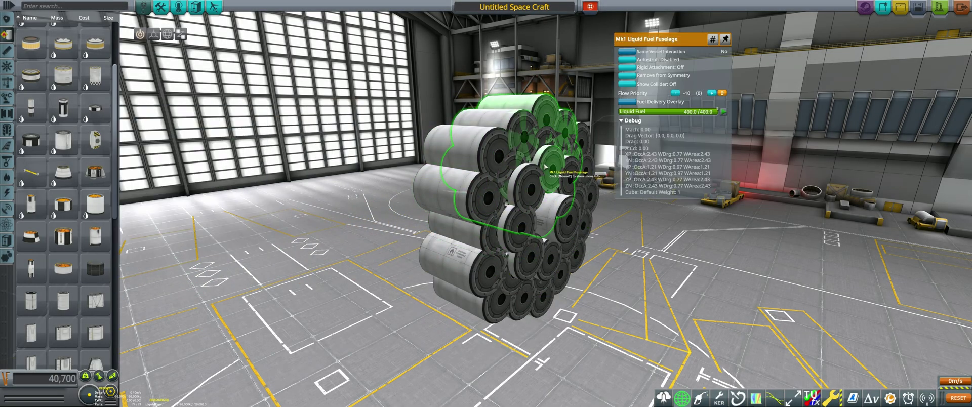
left_click(630, 74)
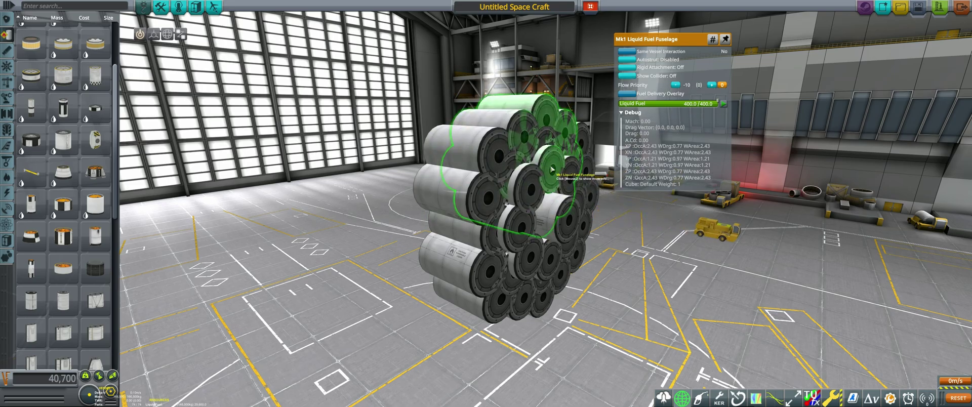
left_click(553, 173)
left_click(68, 210)
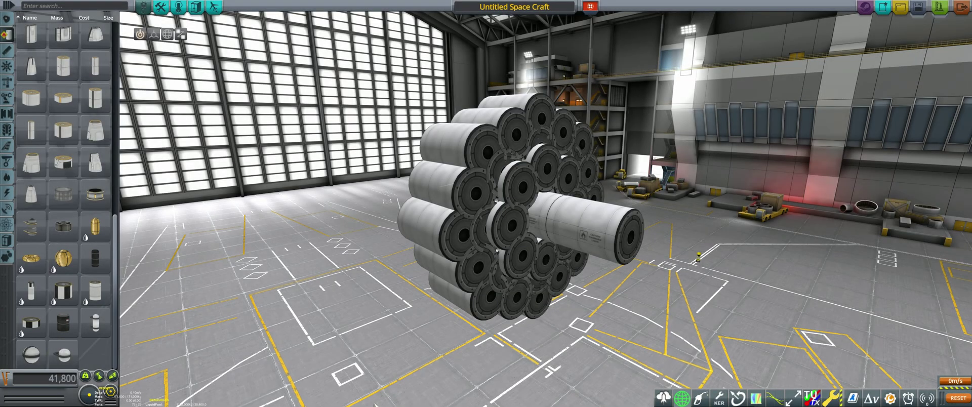
Step: Attach a toroidal tank to the fuselage end and expand it into a huge ring
left_click(30, 258)
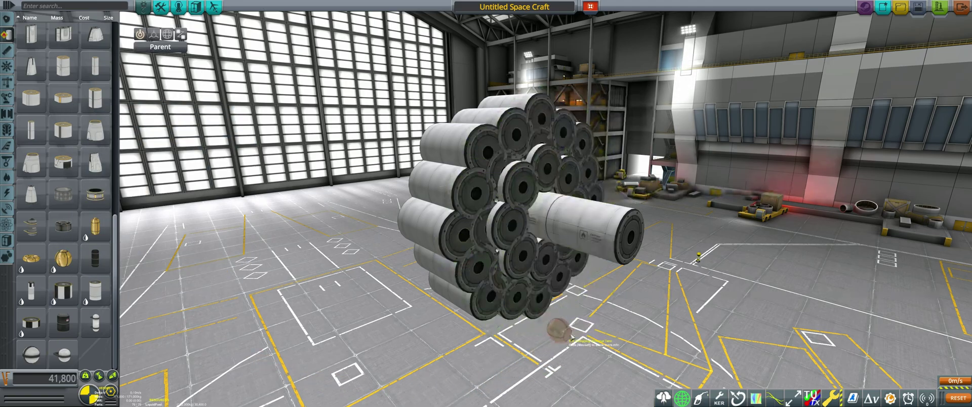
left_click(605, 252)
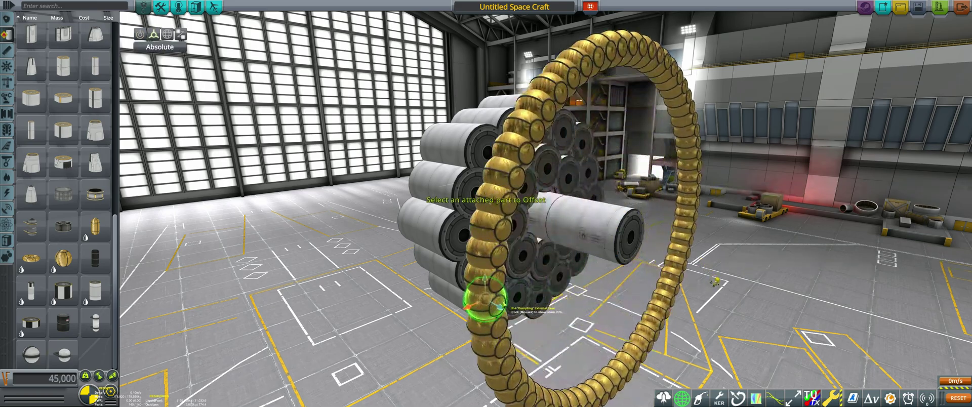
key("1")
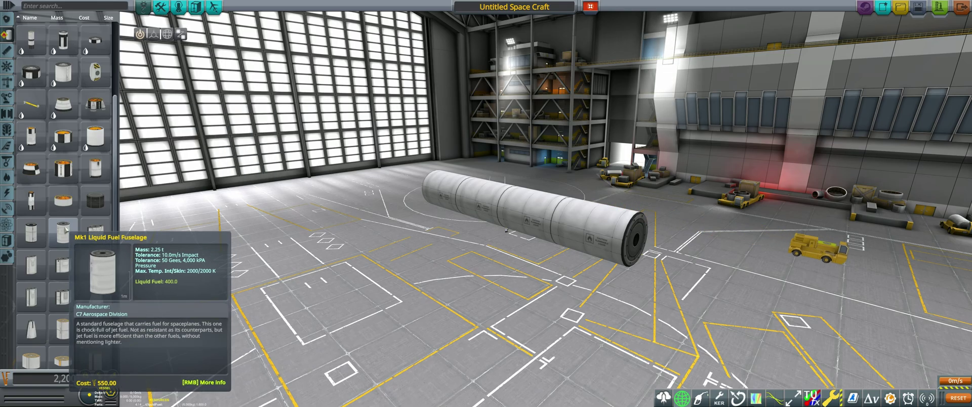
Step: Attach fuselages in symmetry to the tank, then reattach the group as a nested cluster
left_click(95, 233)
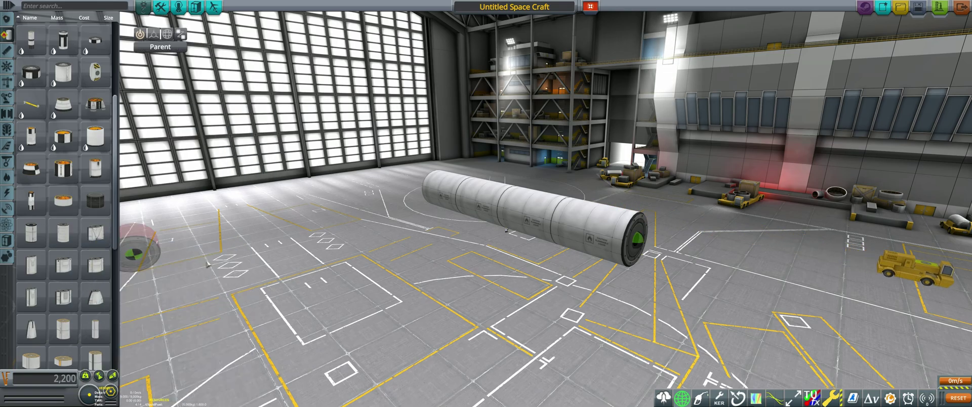
left_click(571, 235)
left_click(542, 238)
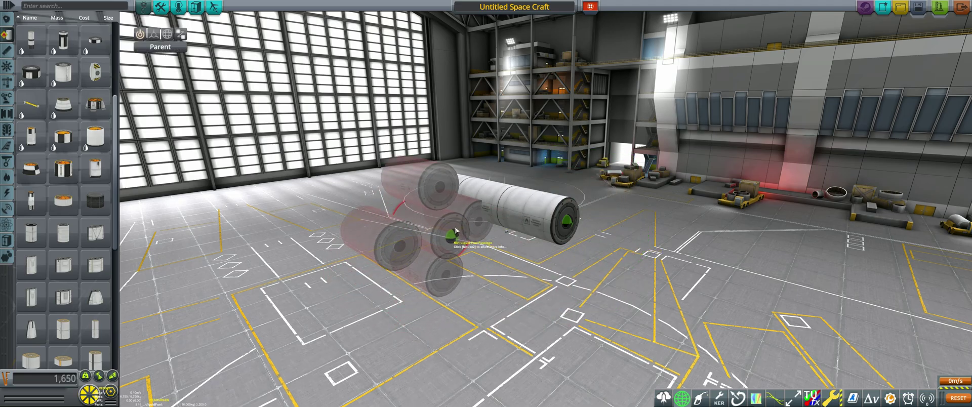
left_click(485, 212)
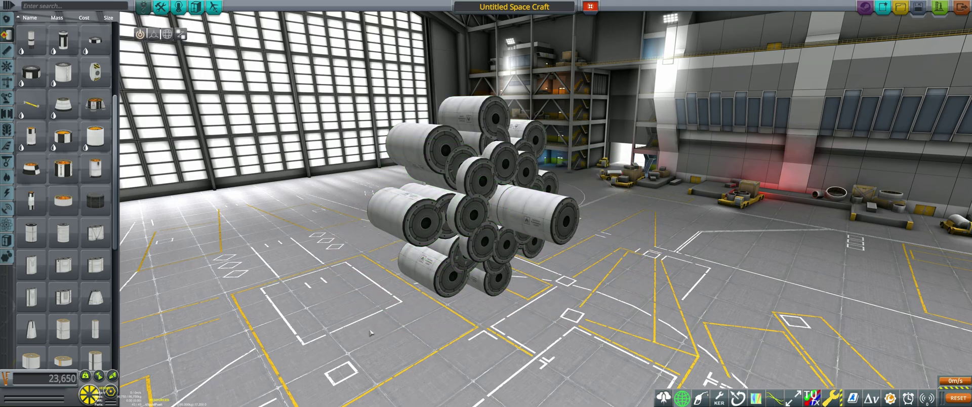
Step: Break a fuselage out of symmetry and delete the unwanted tank group
right_click(504, 165)
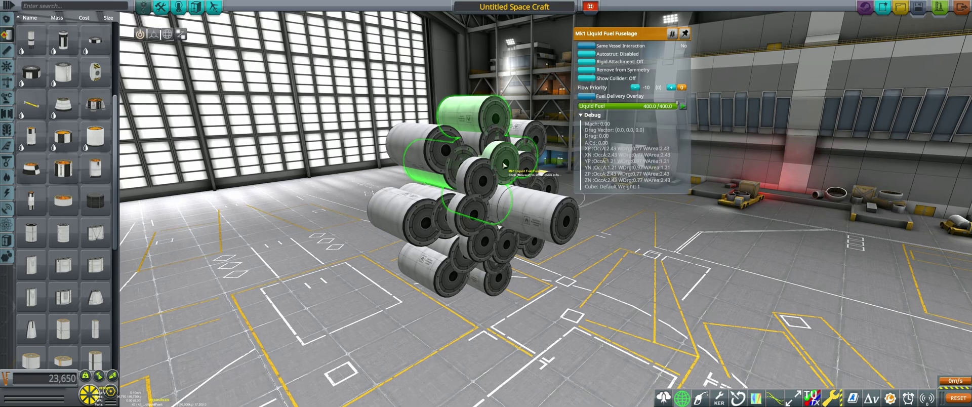
left_click(586, 72)
left_click(473, 121)
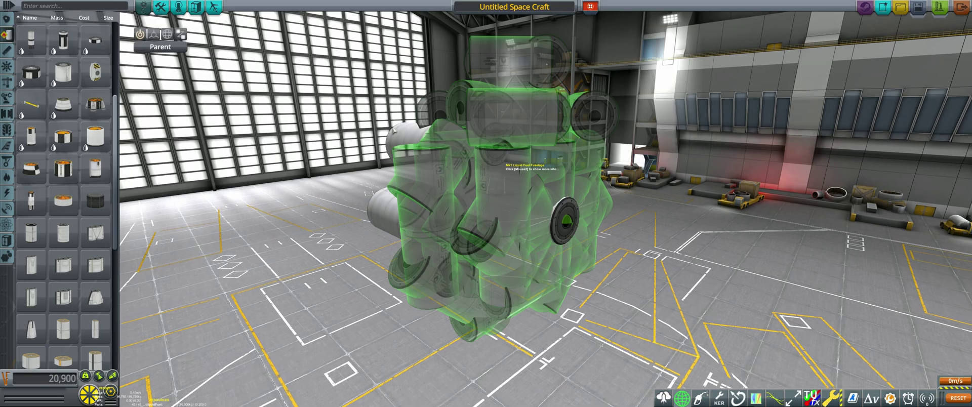
left_click(97, 200)
Step: Remove two more individual tanks from the cluster, trimming it to 36 parts
right_click(397, 147)
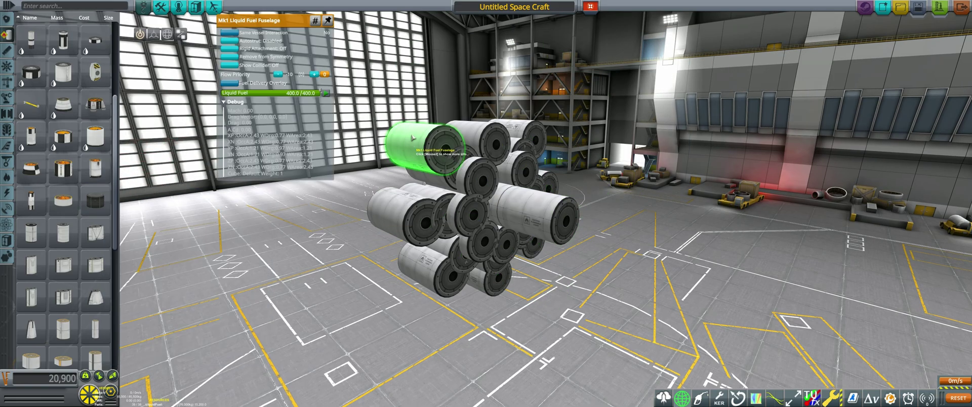
left_click(229, 60)
left_click(404, 152)
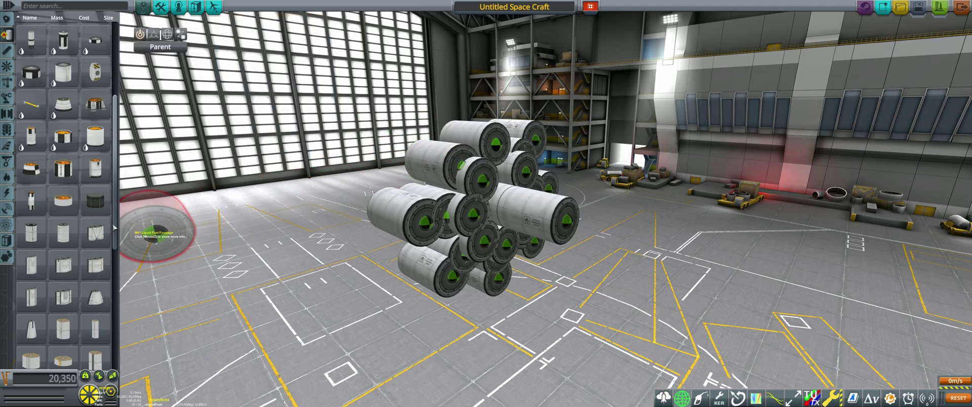
left_click(91, 222)
right_click(385, 207)
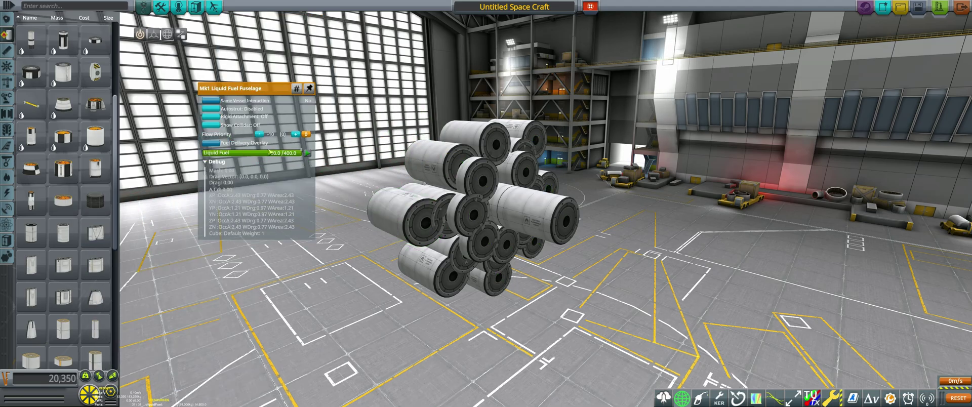
left_click(385, 207)
left_click(63, 250)
left_click(63, 250)
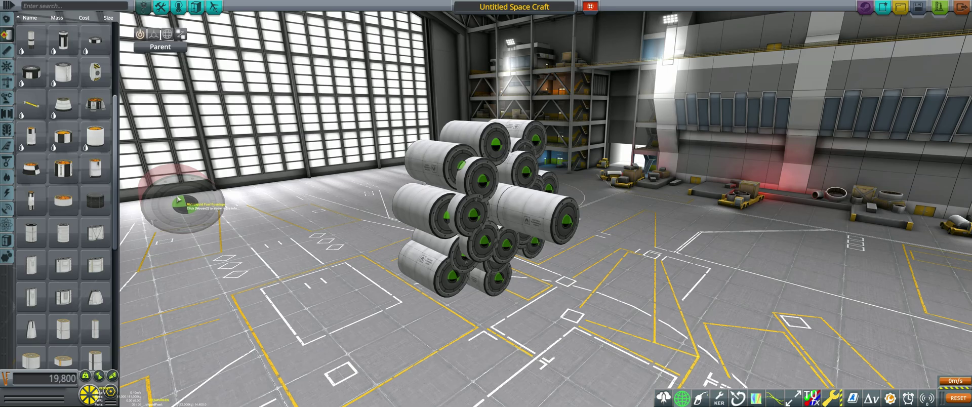